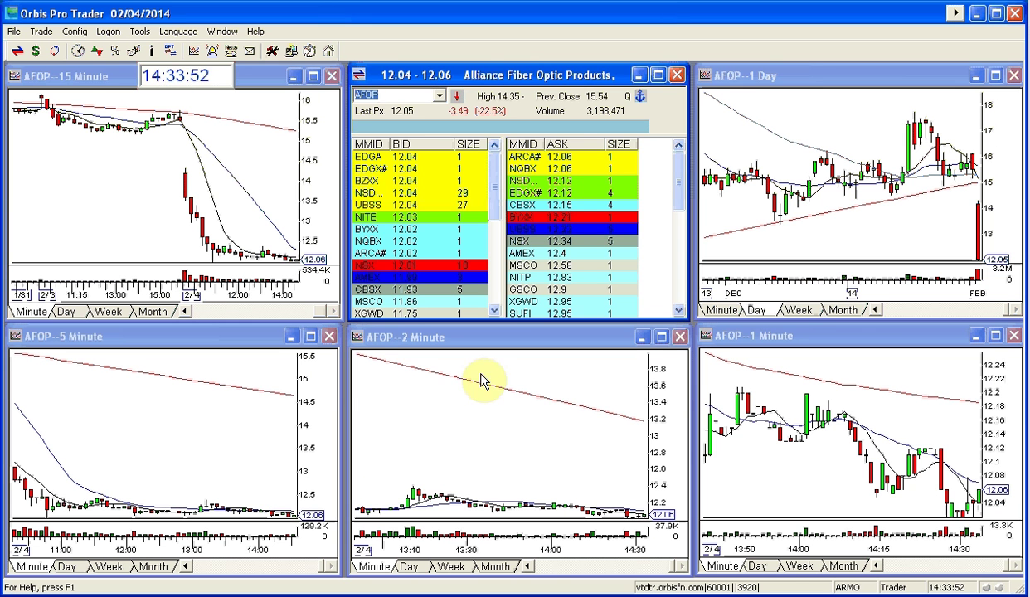
Step: Trace 15 Minute bar values to 14:15, then maximize the 1 Day chart with a crosshair readout
left_click(224, 179)
left_click_drag(219, 179, 290, 176)
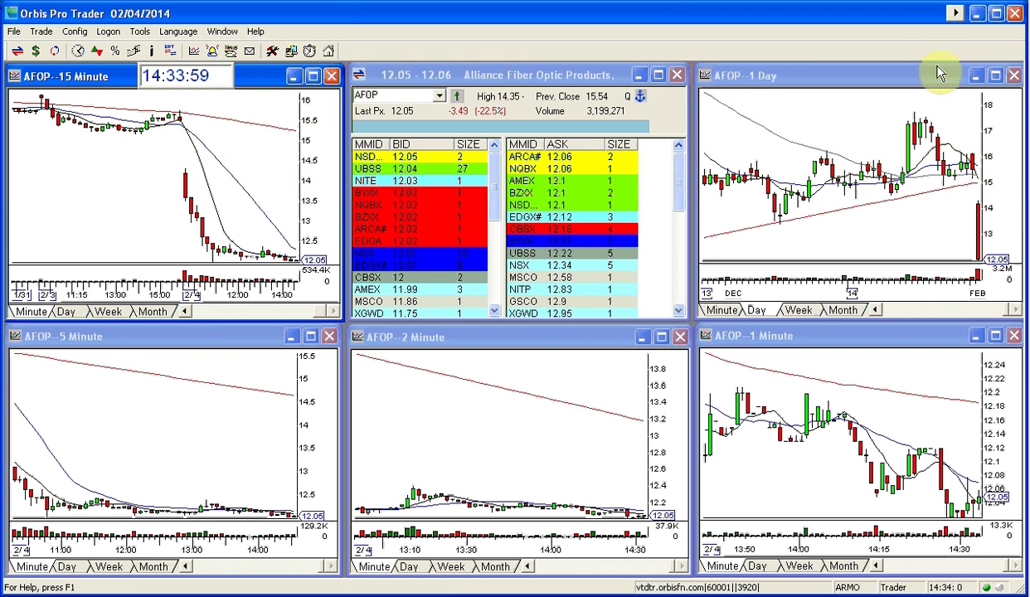
left_click(995, 76)
left_click_drag(774, 226, 773, 227)
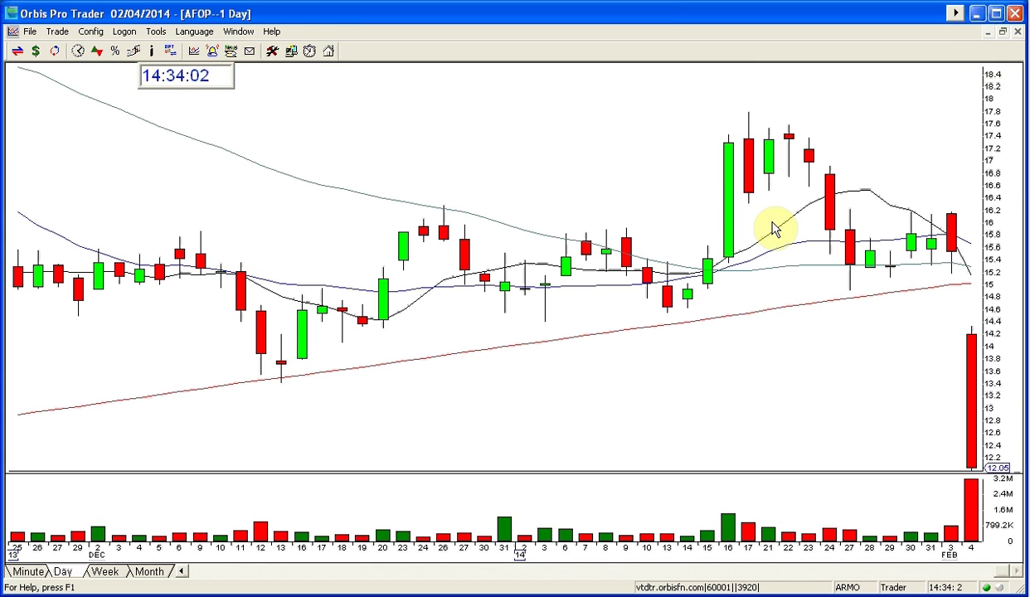
Step: Zoom the daily chart out to history since August 2012, read a bar's data, and restore the tile
scroll(773, 229, "down", 3)
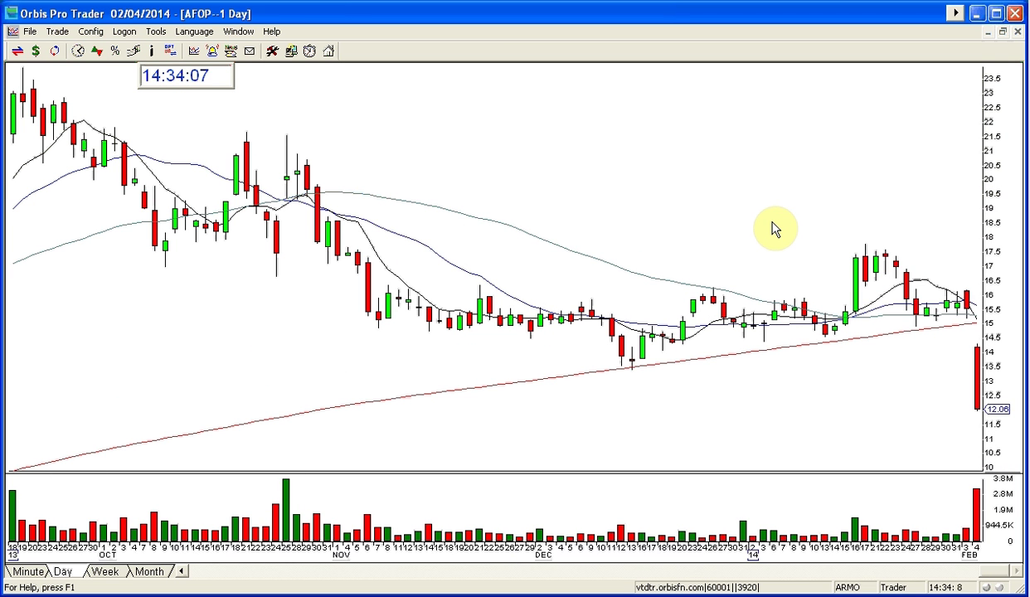
scroll(773, 230, "down", 3)
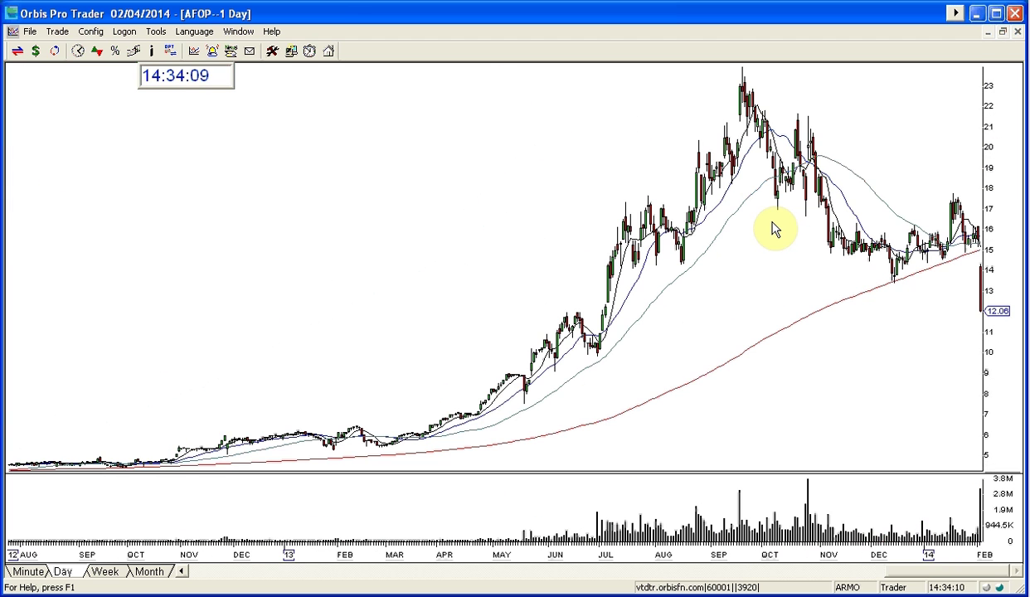
left_click(488, 377)
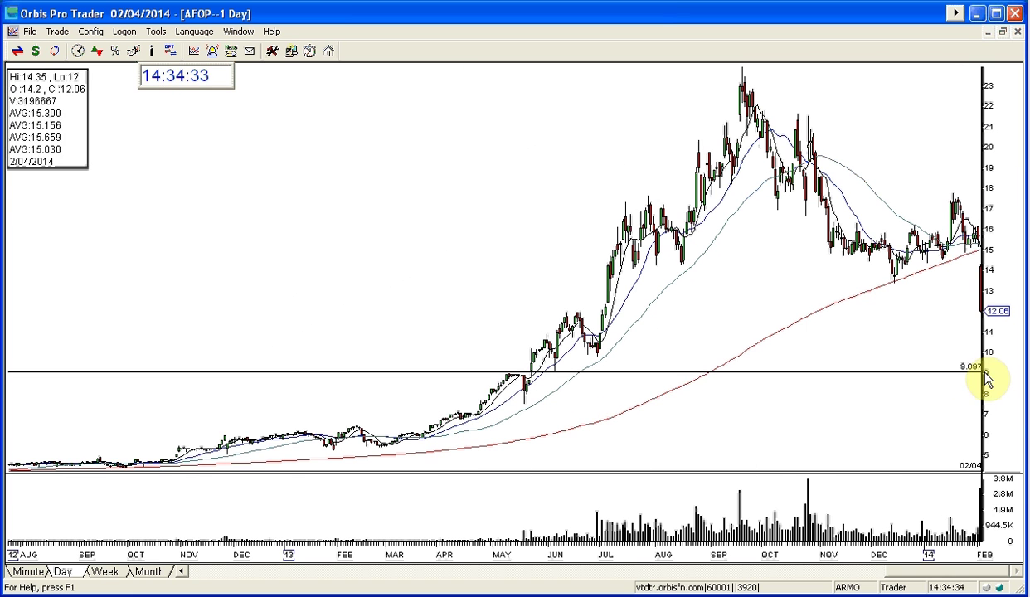
left_click(857, 272)
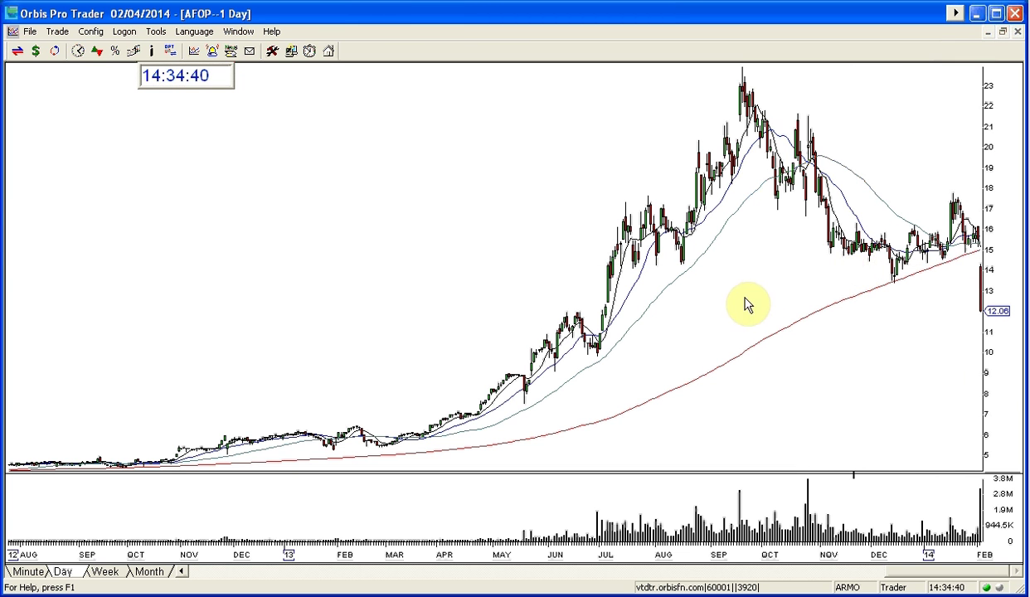
left_click(1002, 32)
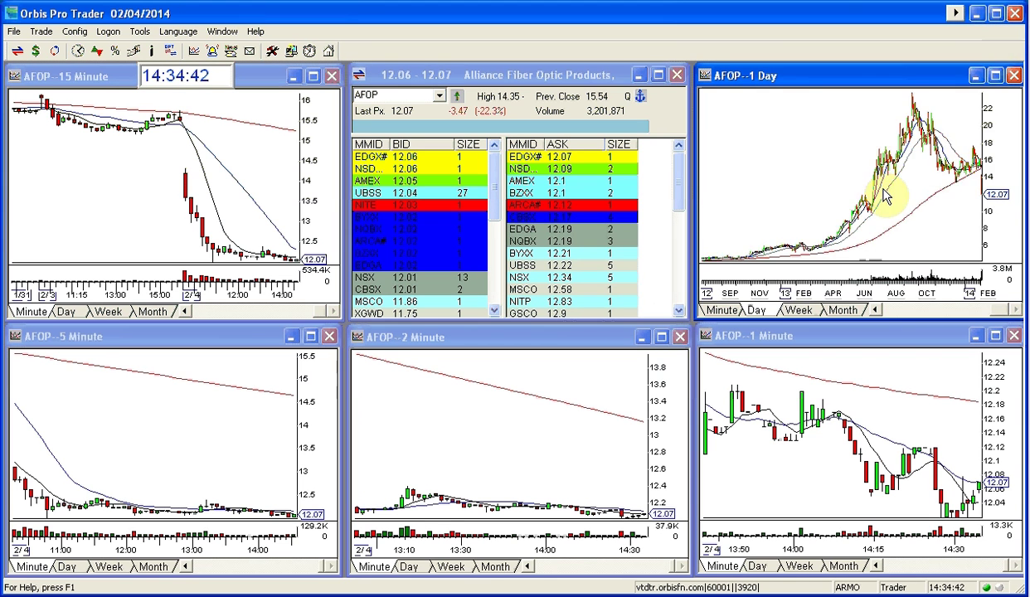
Step: Zoom the 1 Day chart back to December–February and maximize the 5 Minute chart, zoomed out
scroll(884, 193, "up", 4)
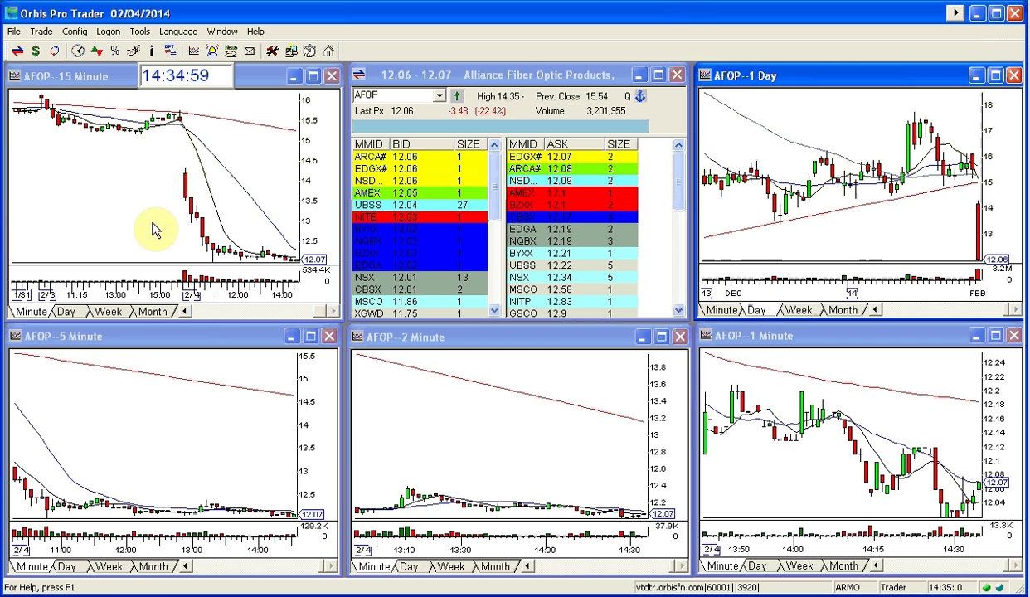
left_click(311, 336)
scroll(450, 352, "down", 3)
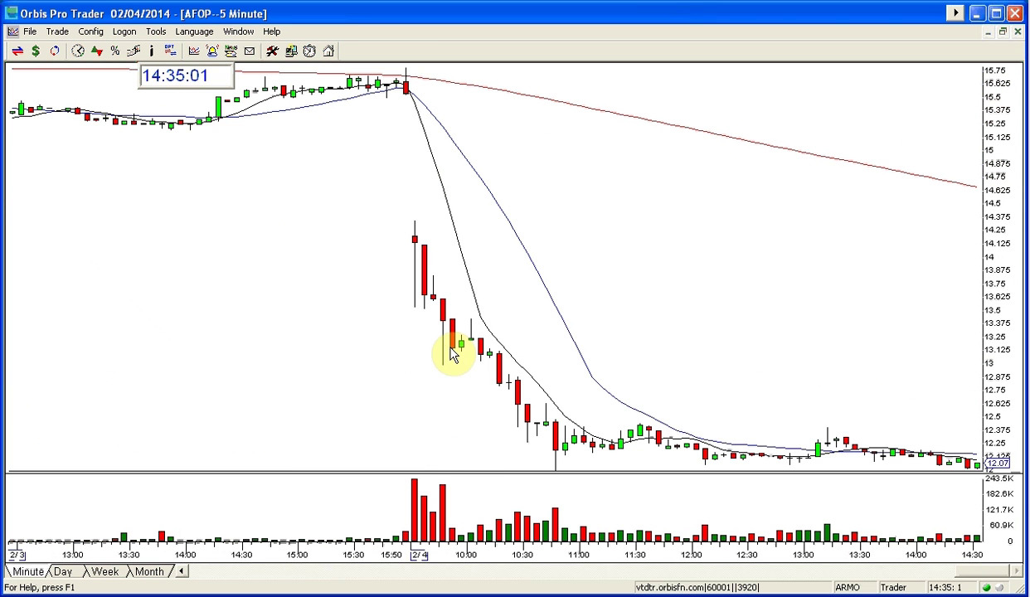
Step: Read bar values along the 5 Minute gap-down, then return the chart to its tile
left_click(414, 297)
left_click_drag(480, 398, 526, 416)
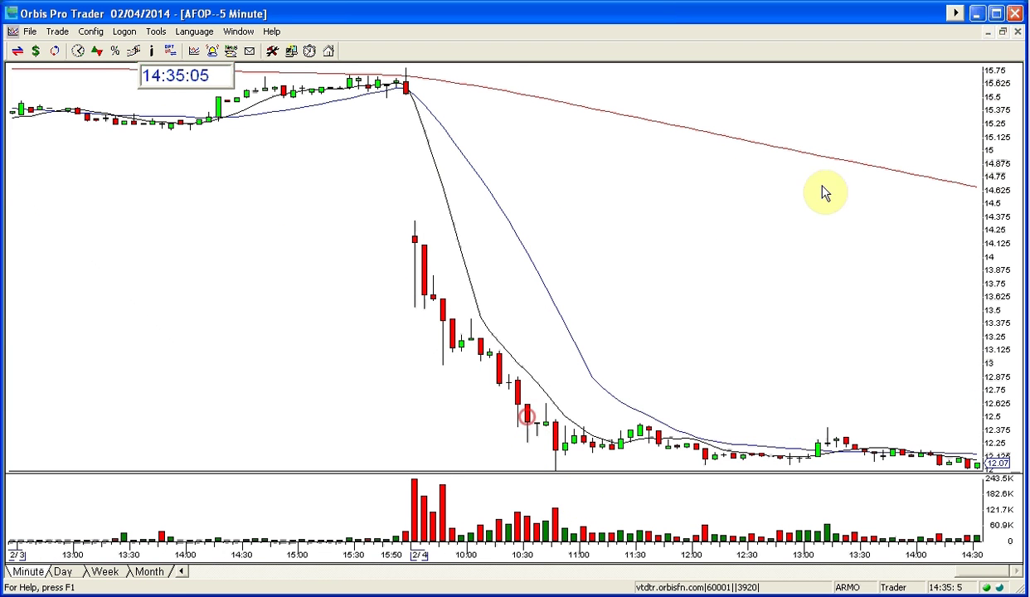
left_click(1003, 30)
scroll(243, 452, "up", 3)
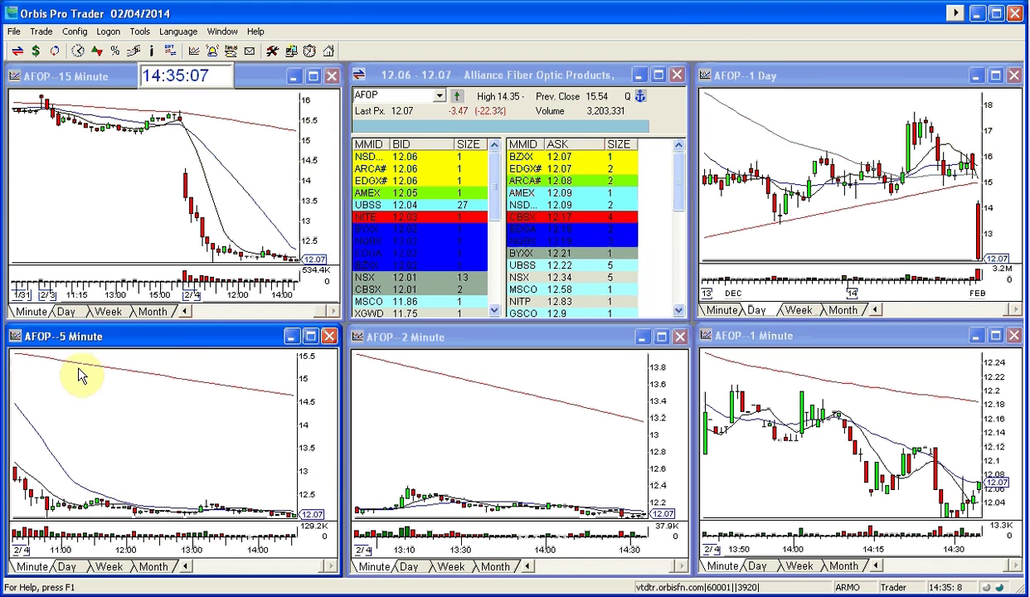
Step: Maximize the AFOP 1 Minute chart, scroll back to the 2/4 09:15 open, and bring up its options
left_click(996, 336)
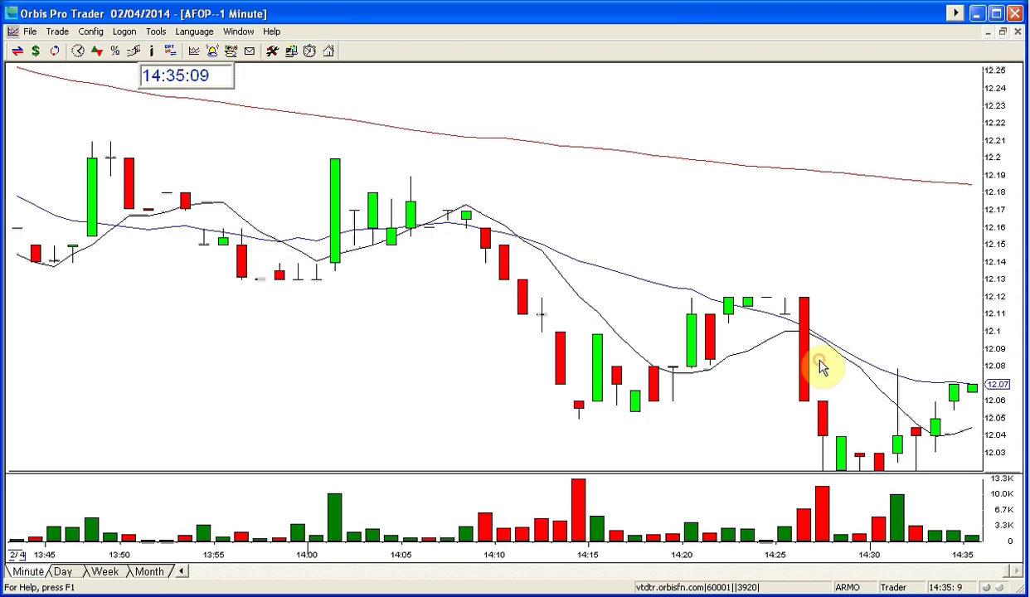
scroll(795, 350, "down", 3)
scroll(820, 363, "down", 8)
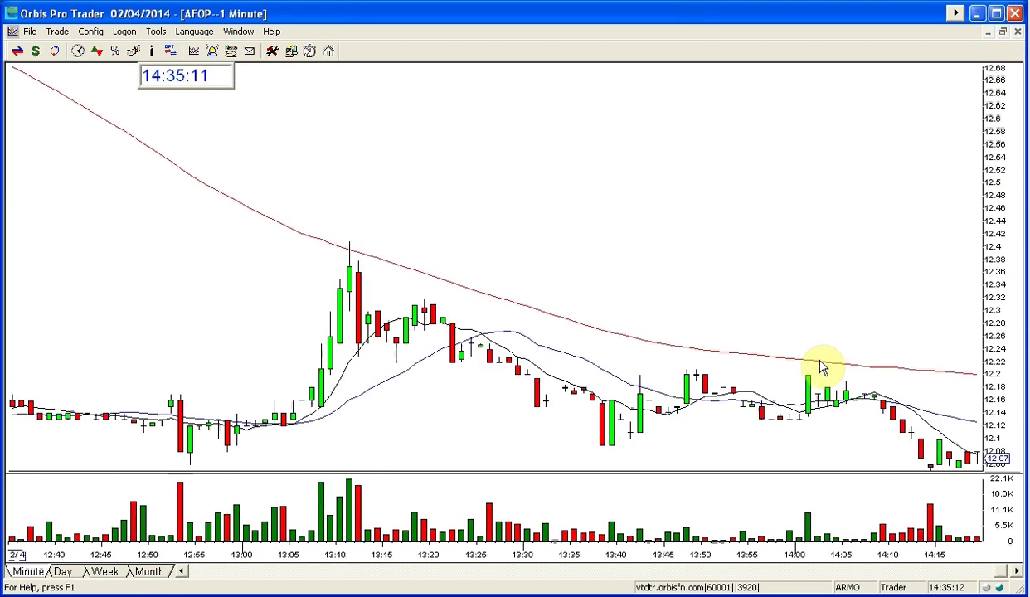
scroll(821, 367, "down", 10)
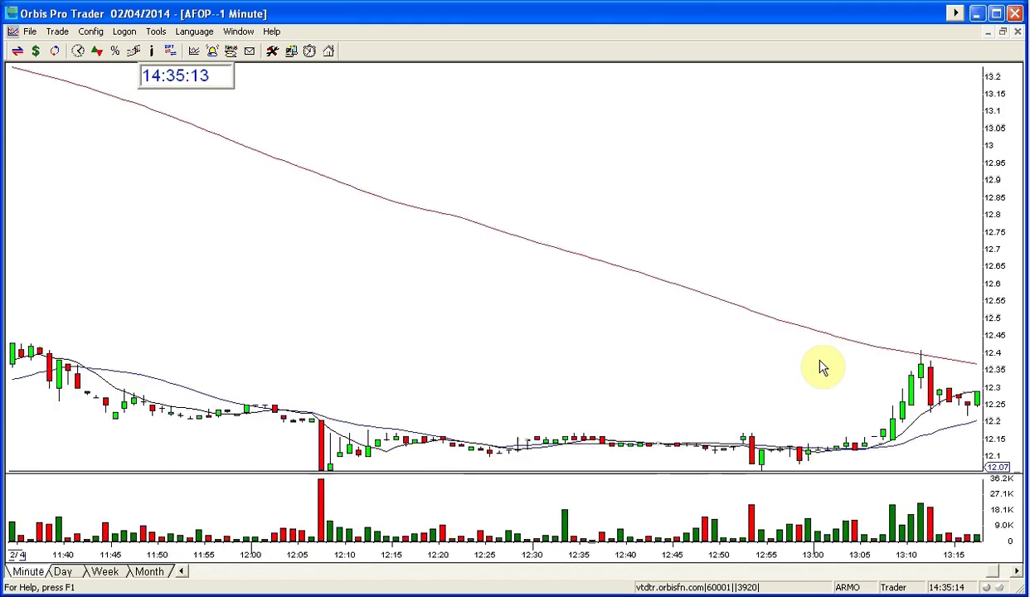
scroll(821, 368, "down", 10)
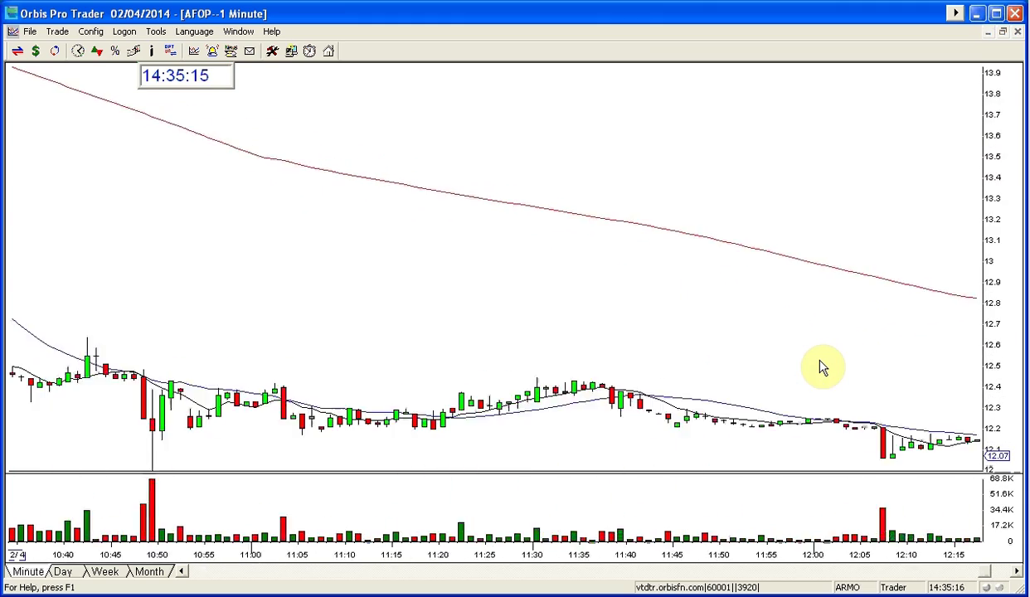
scroll(821, 367, "down", 10)
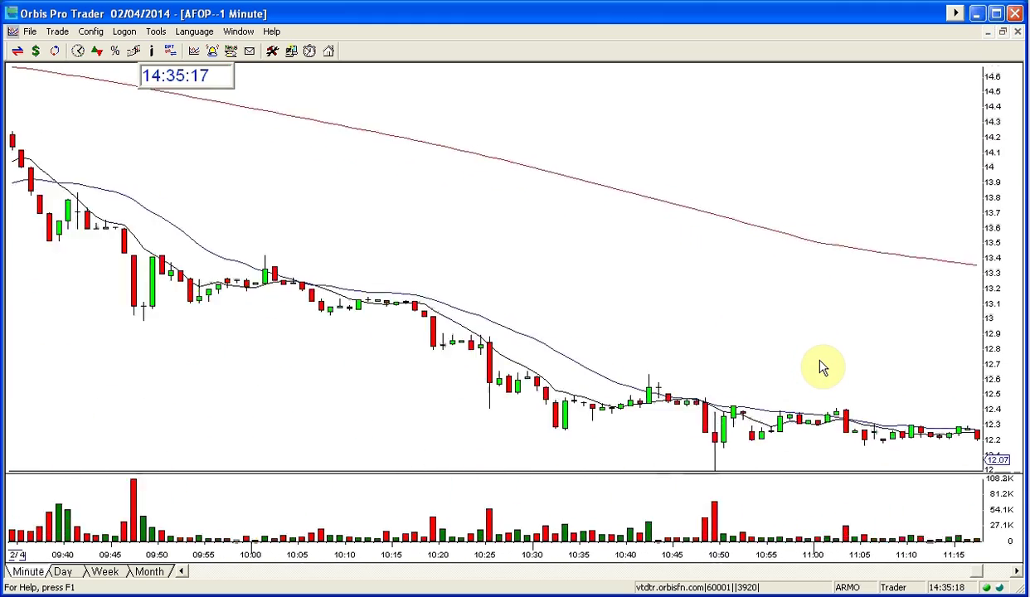
scroll(854, 365, "down", 3)
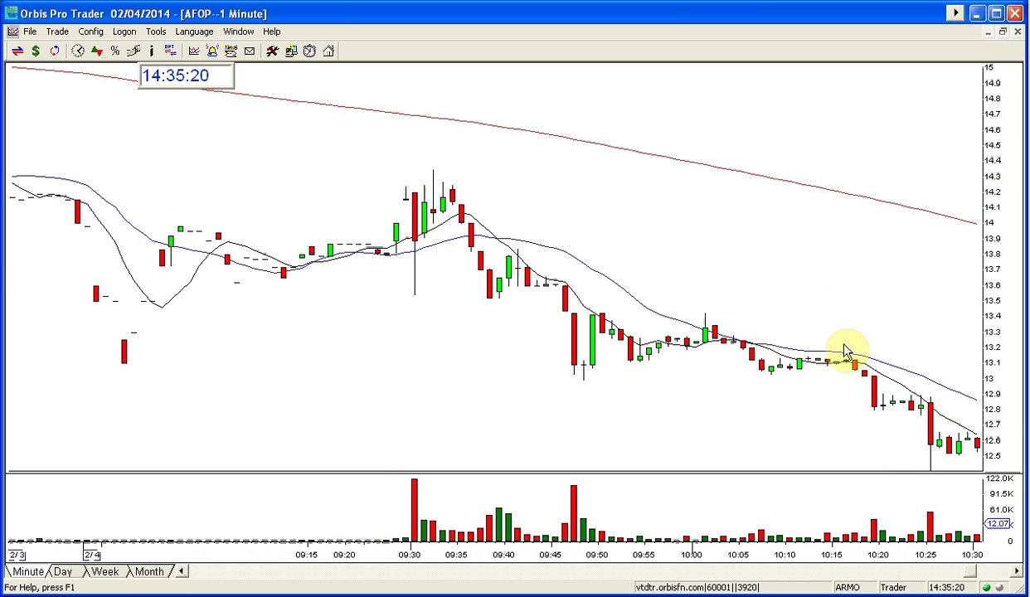
right_click(611, 259)
Step: Turn on pre and post market data for the 1 Minute chart
left_click(611, 259)
left_click(533, 270)
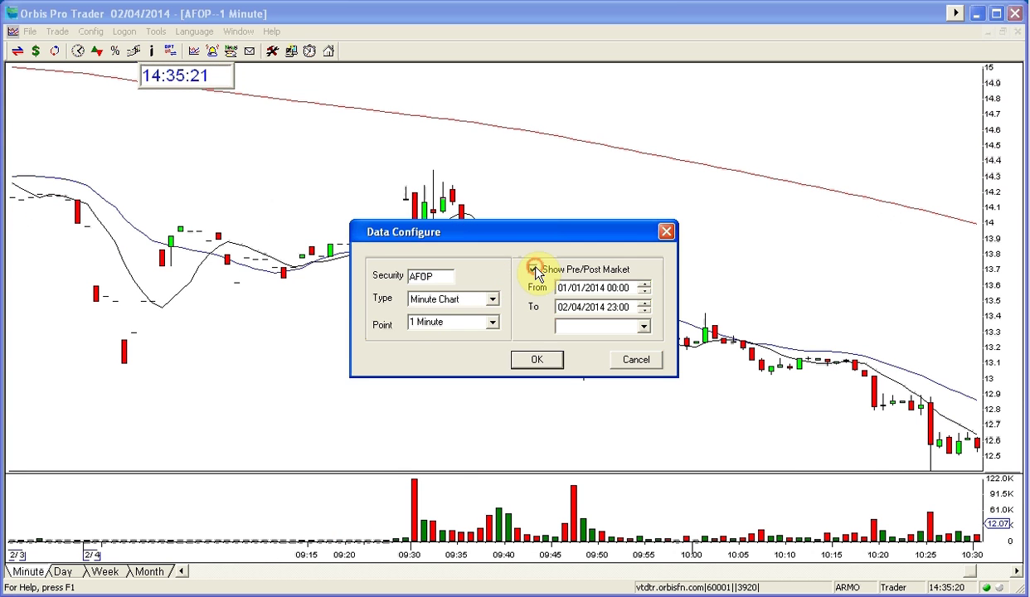
left_click(546, 362)
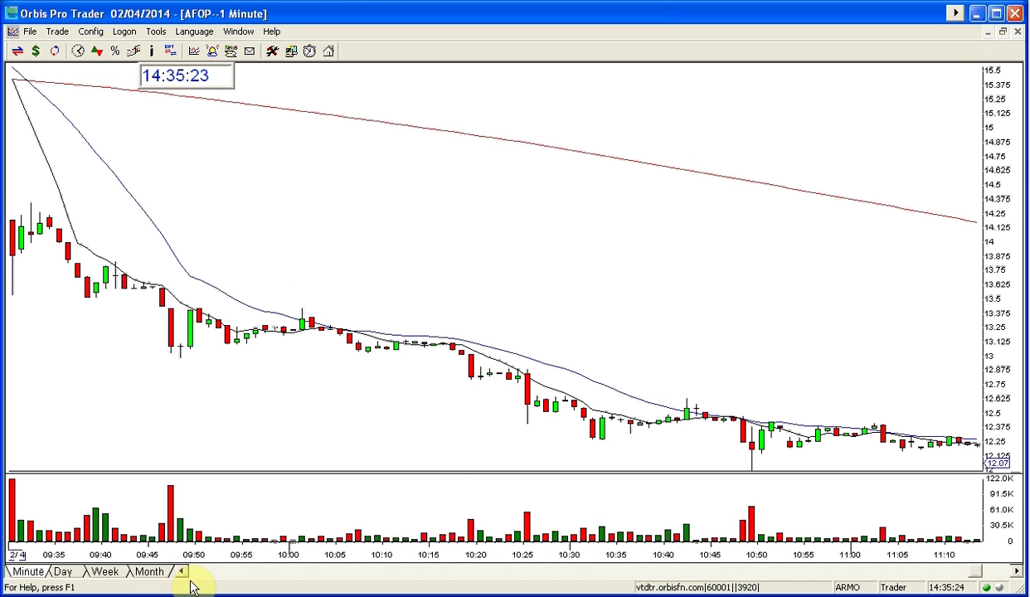
Step: Scroll the 1 Minute chart back to 2/3 15:45, read the overnight gap bars, and retile
left_click(184, 571)
left_click_drag(185, 573, 190, 583)
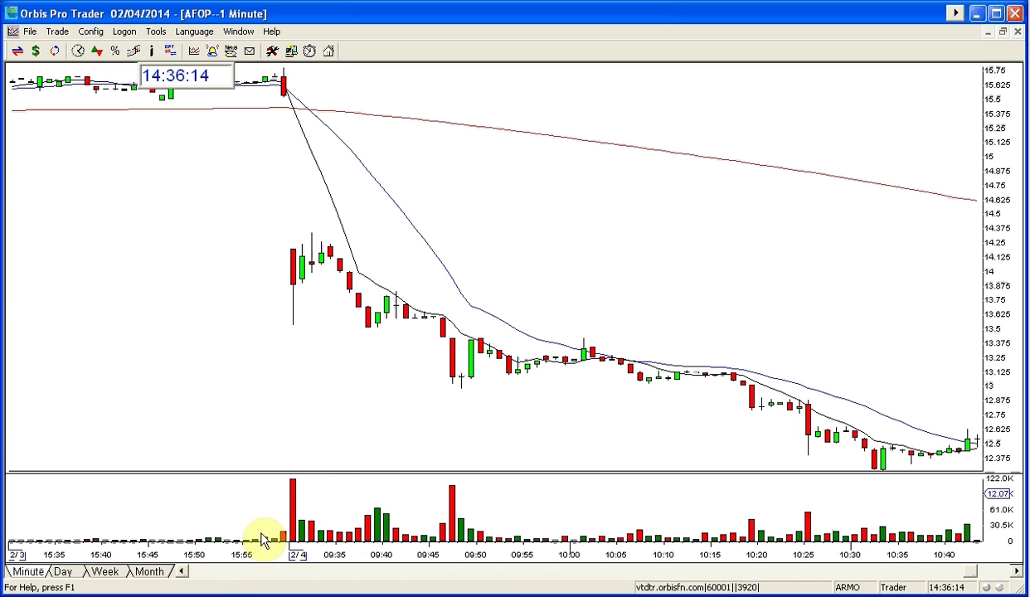
left_click(336, 301)
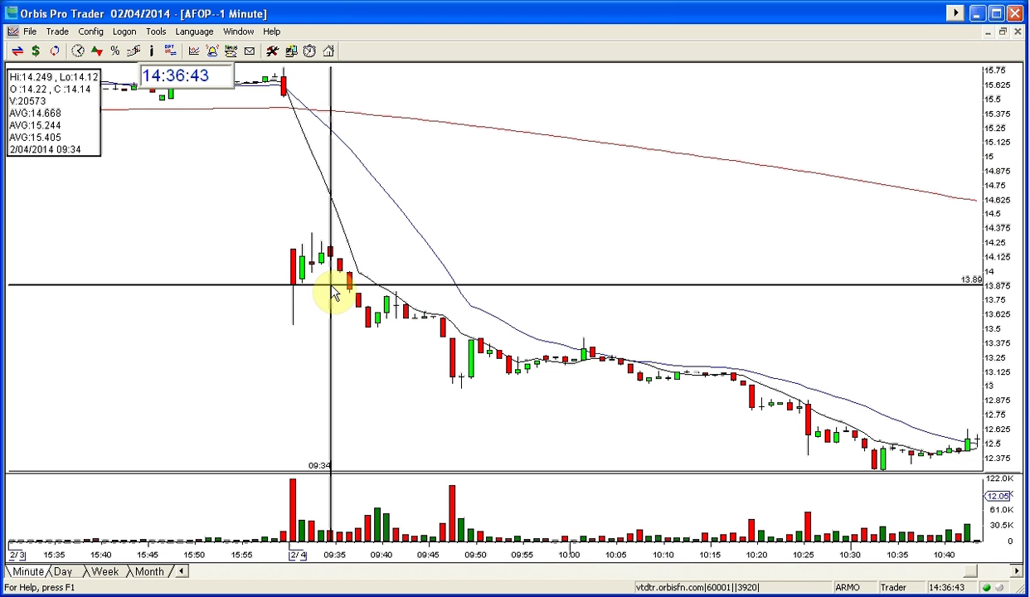
left_click(1003, 31)
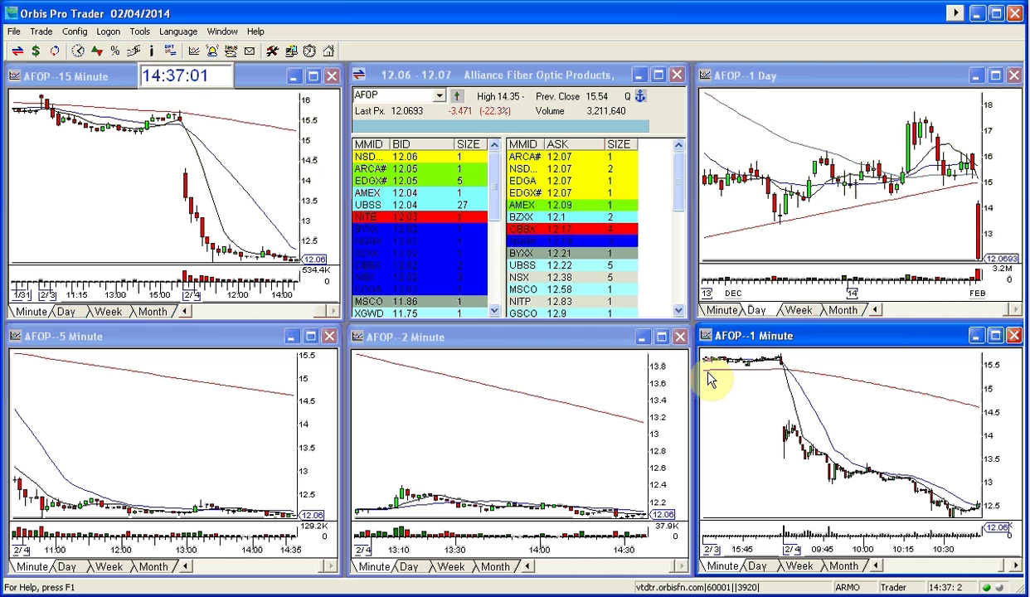
left_click(996, 336)
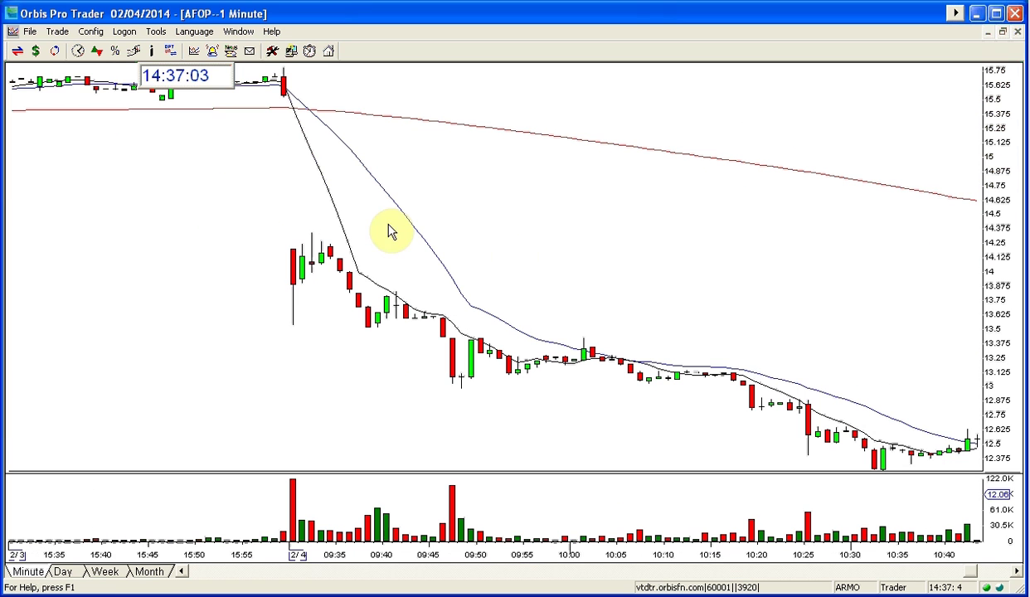
left_click_drag(276, 230, 306, 247)
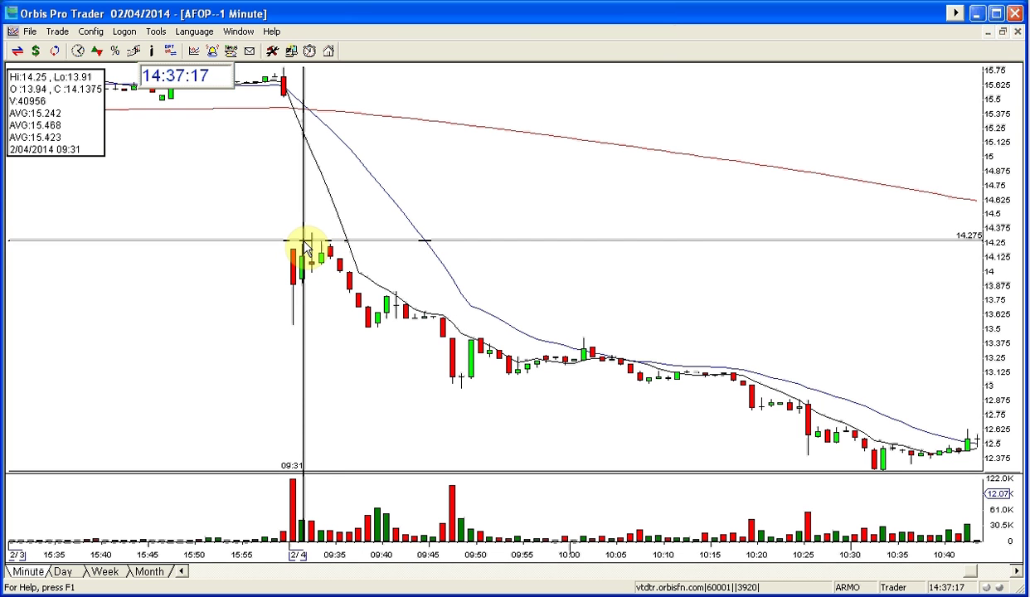
left_click_drag(306, 247, 340, 257)
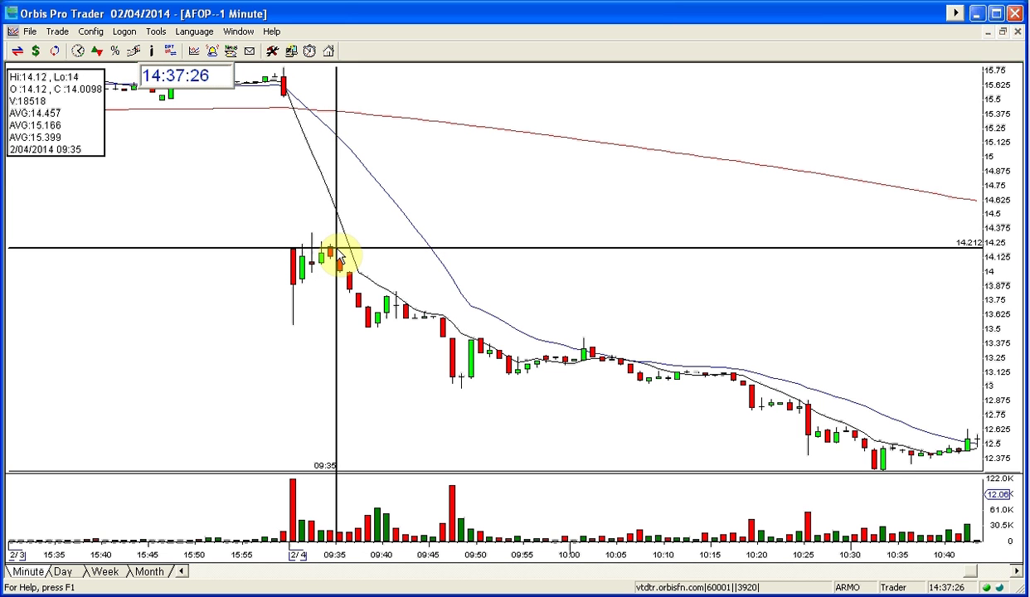
left_click_drag(339, 258, 338, 255)
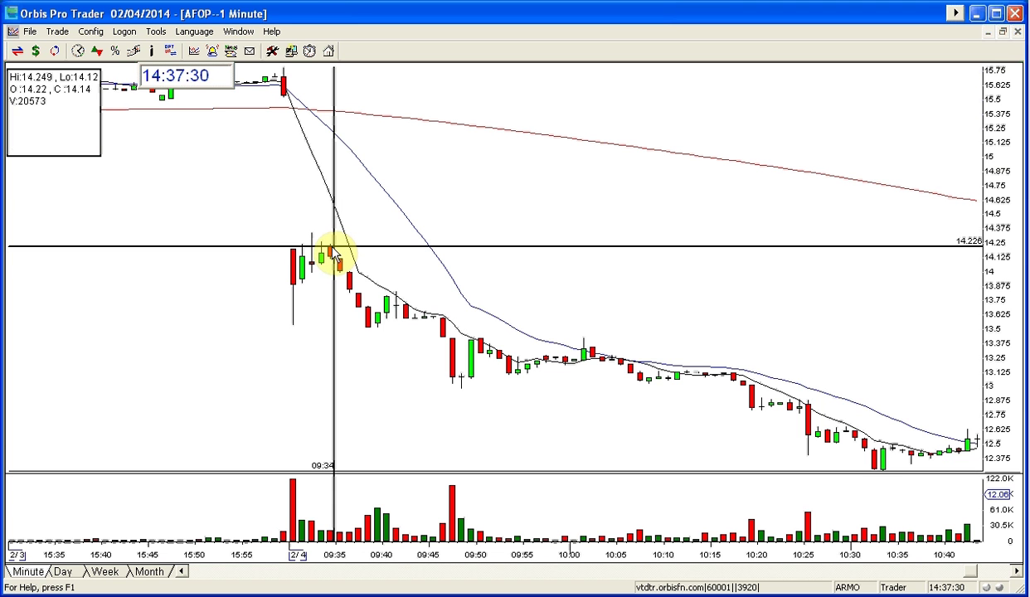
left_click_drag(338, 254, 336, 254)
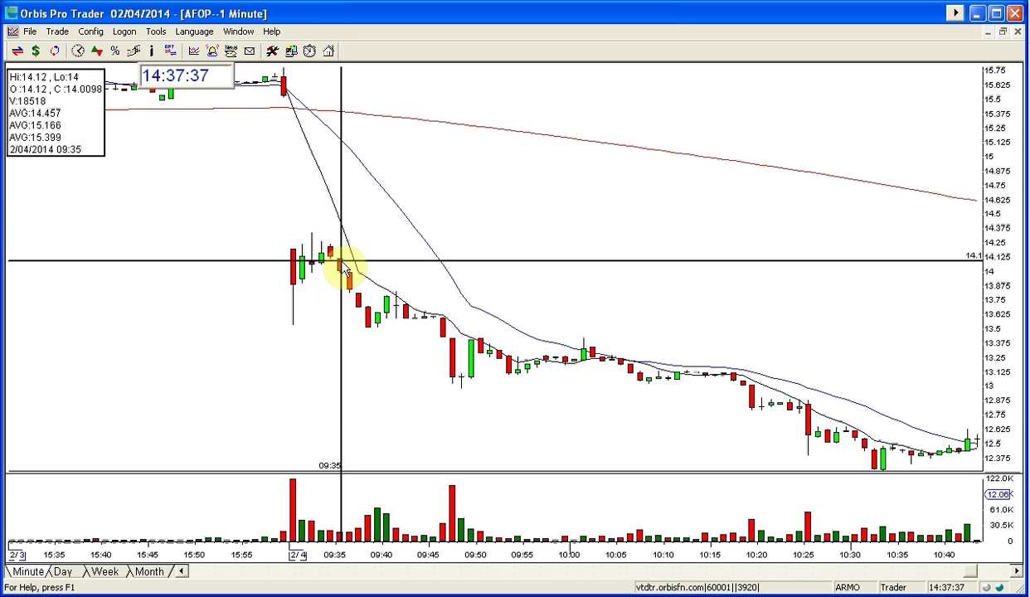
left_click(313, 253)
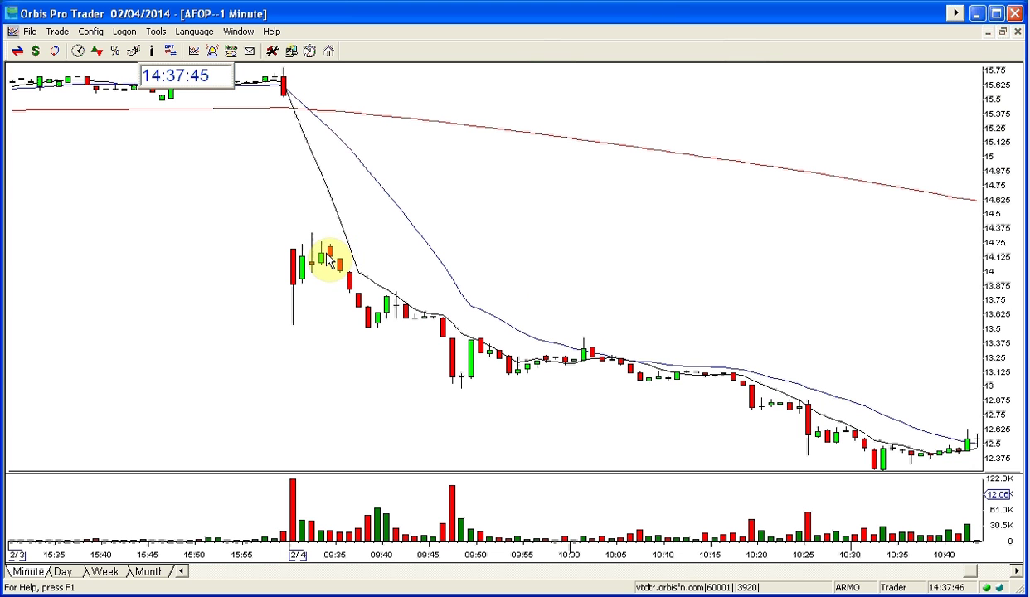
left_click(300, 260)
left_click_drag(300, 259, 333, 247)
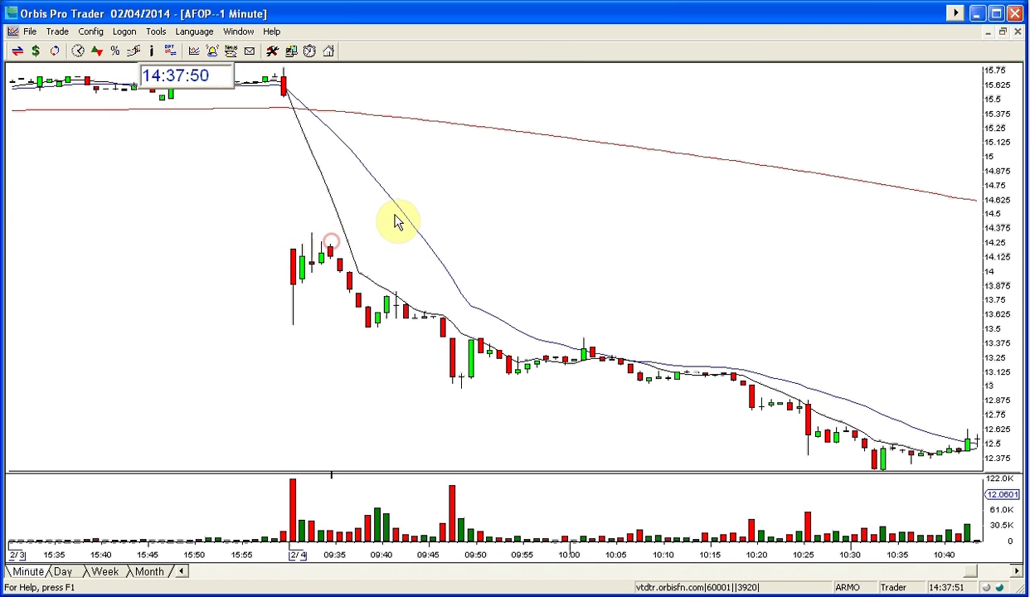
left_click(344, 272)
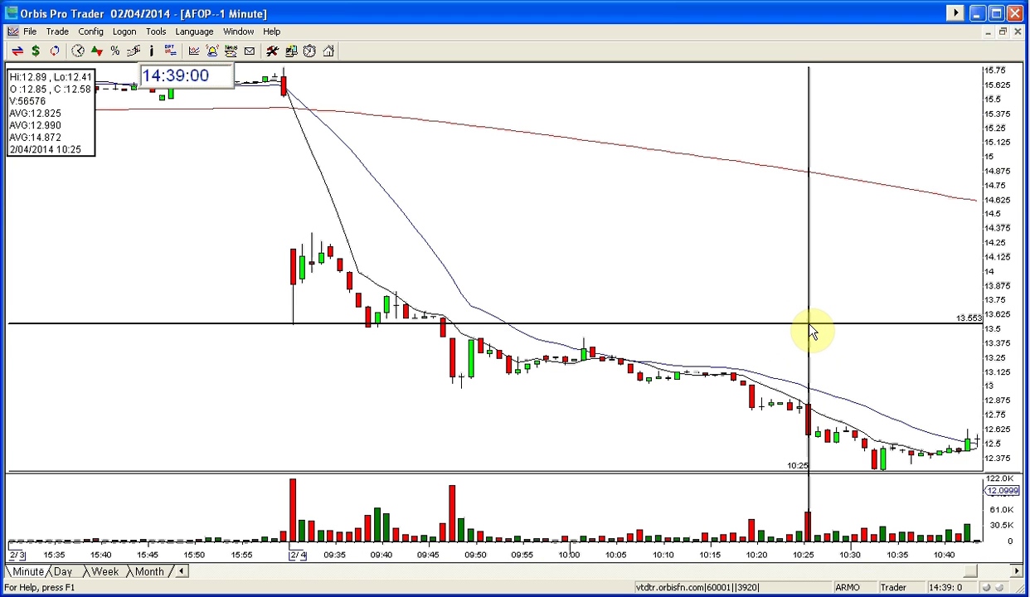
left_click(1003, 30)
Step: Read a 15 Minute bar's values, then zoom in on the 1 Minute chart
left_click(283, 219)
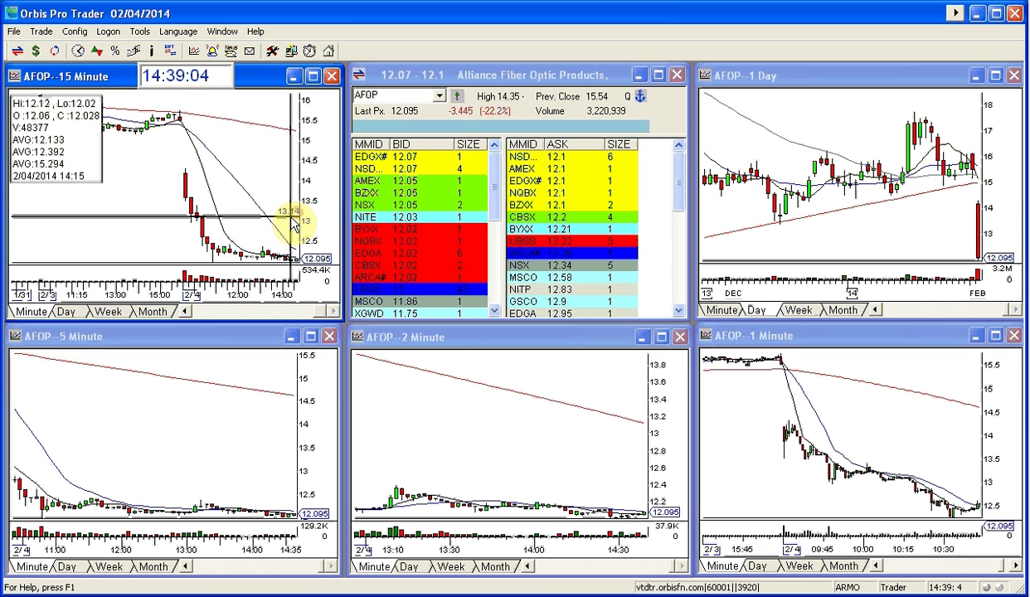
left_click(294, 227)
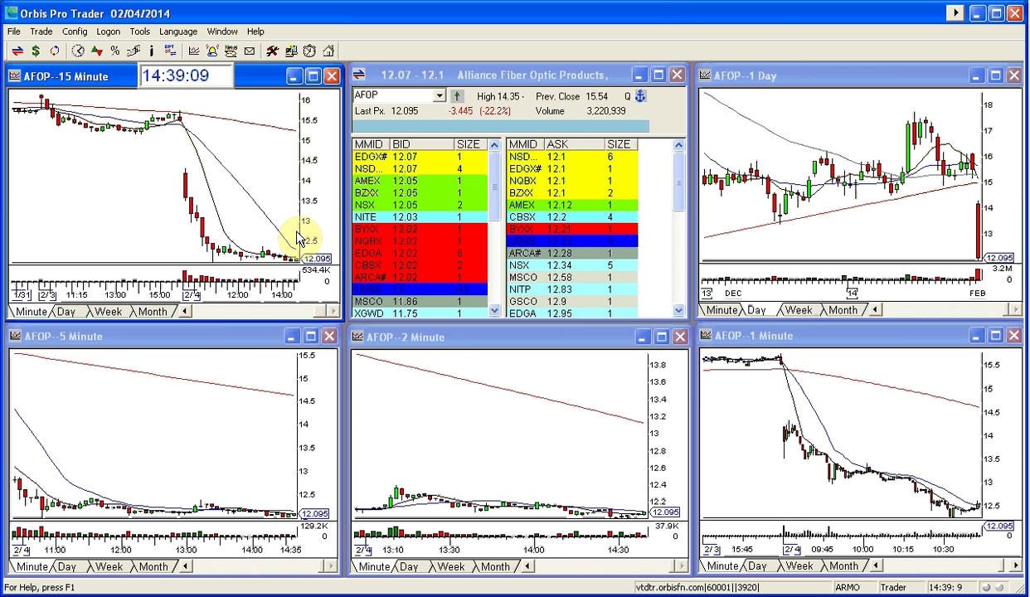
left_click(892, 421)
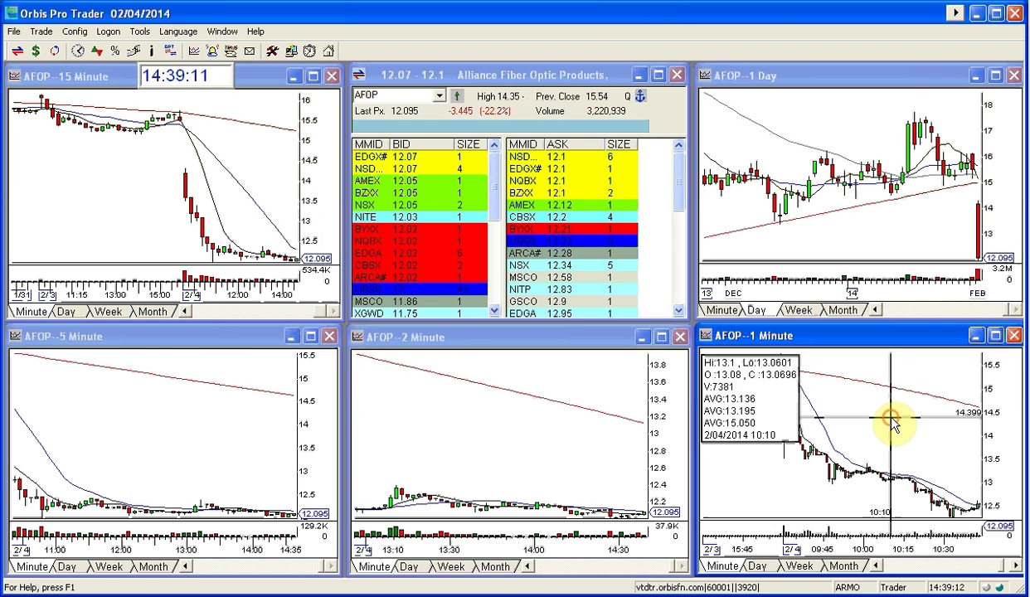
scroll(893, 421, "up", 2)
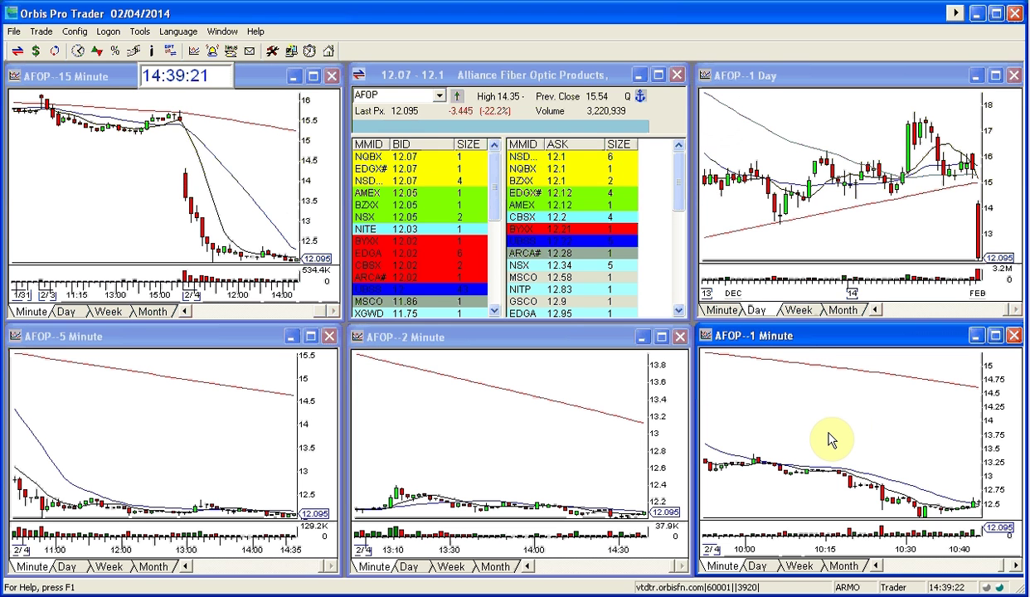
Step: Read a daily bar's values, then jump the 1 Minute chart to the latest 14:00–14:40 bars
left_click(979, 222)
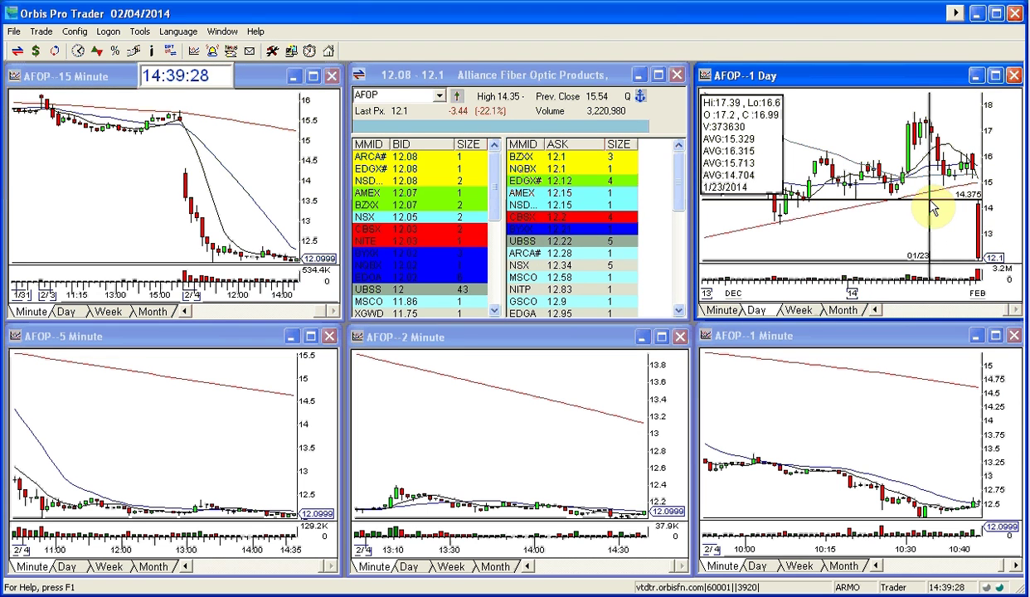
left_click(930, 209)
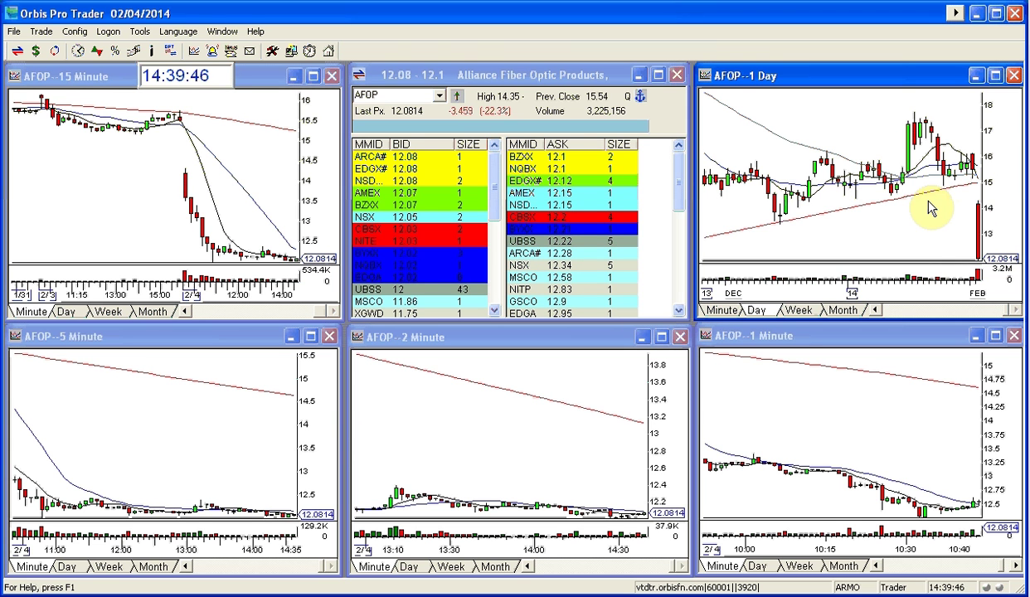
left_click(1015, 566)
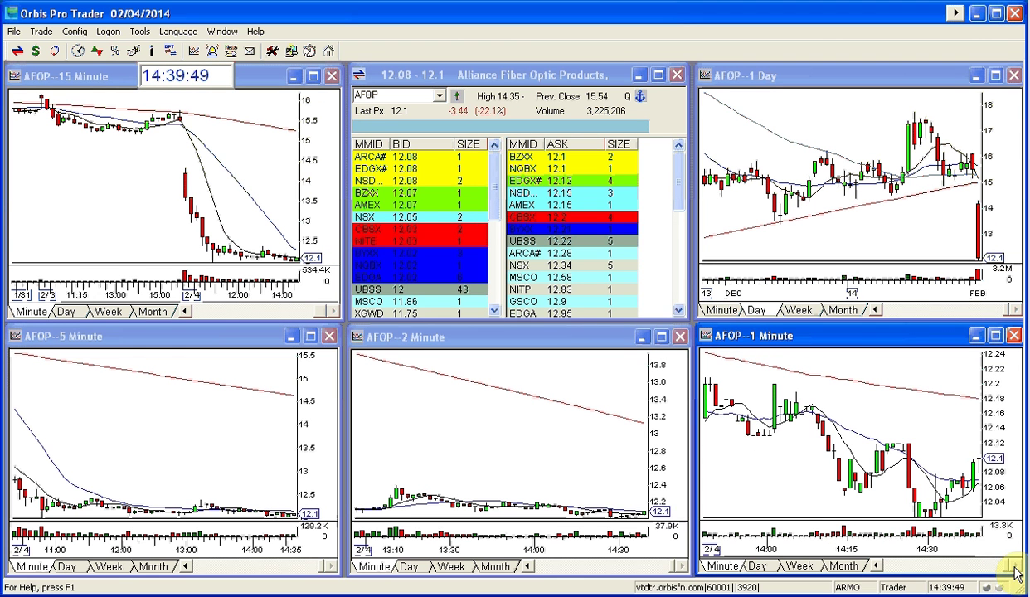